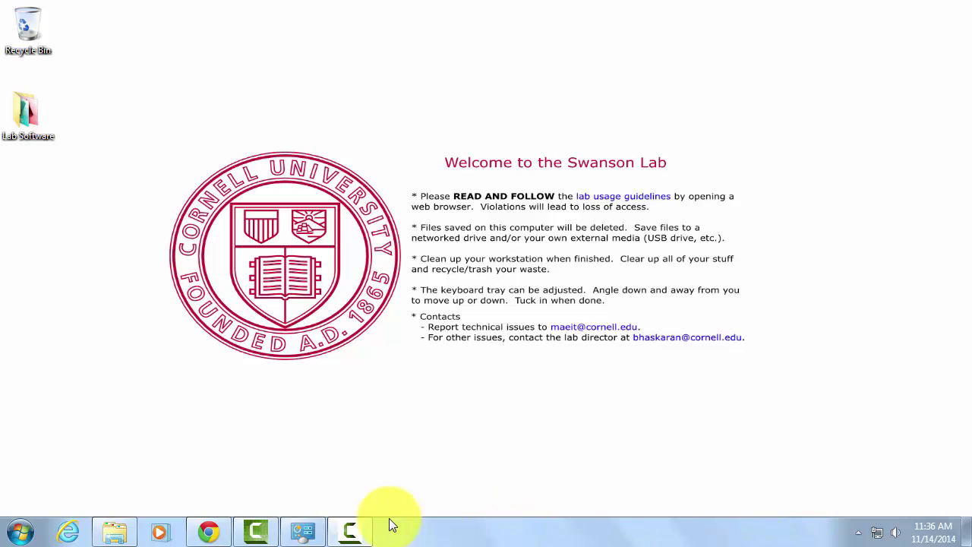
Step: Go through Start, Control Panel and Network and Internet to the Network and Sharing Center
click(20, 533)
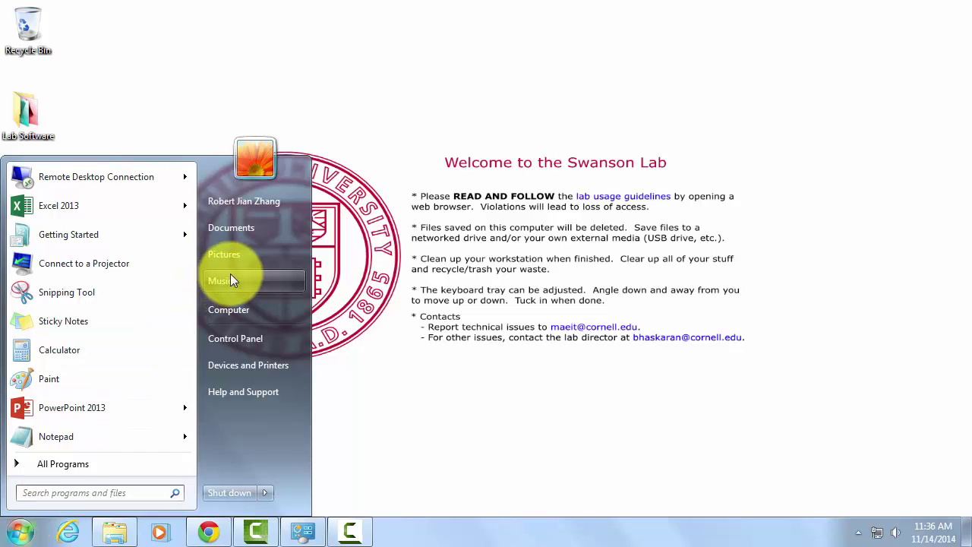
click(241, 343)
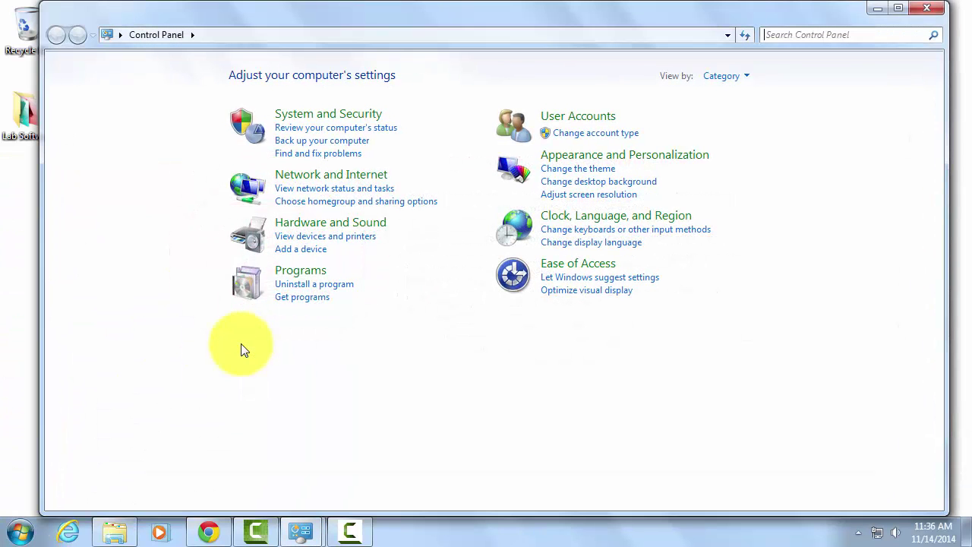
click(339, 183)
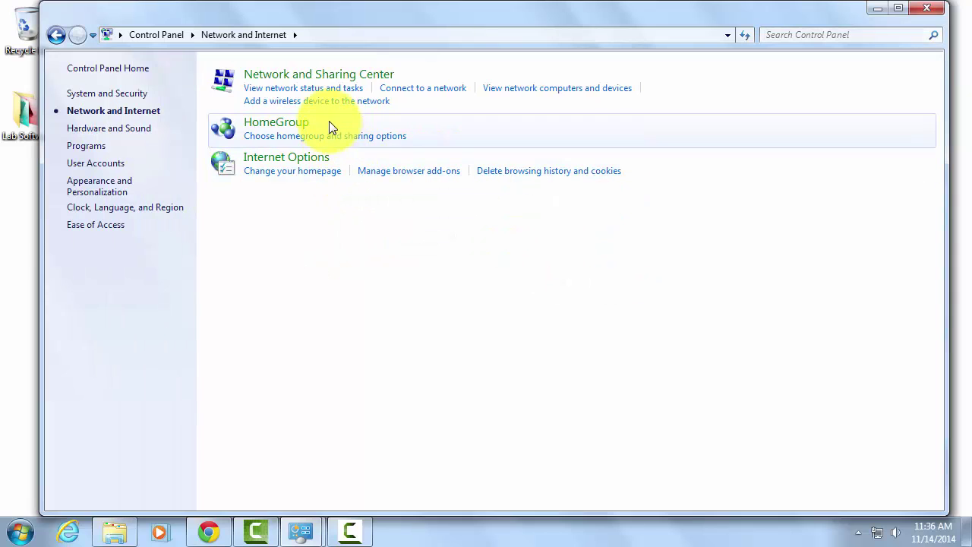
click(341, 76)
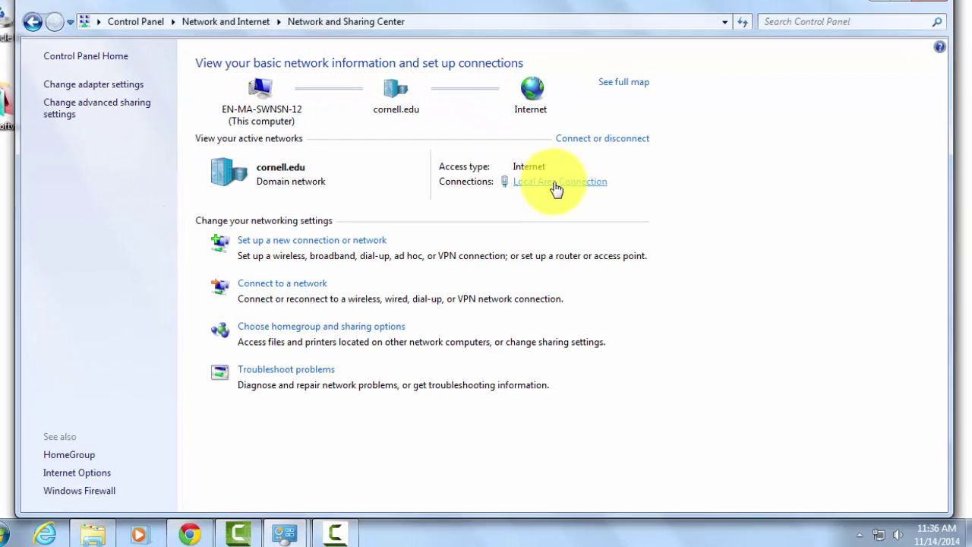
Step: Open the TCP/IPv4 properties from the Local Area Connection's Properties dialog
click(556, 186)
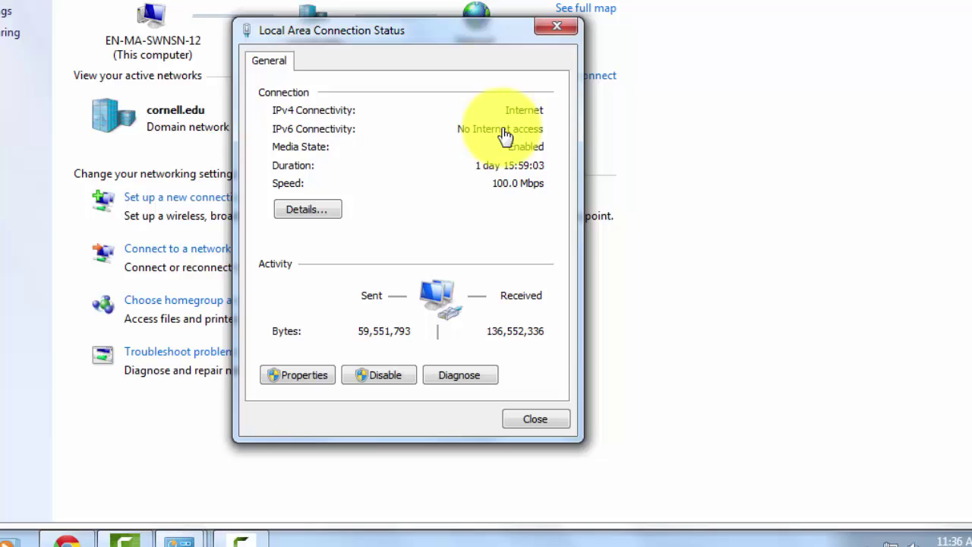
click(307, 379)
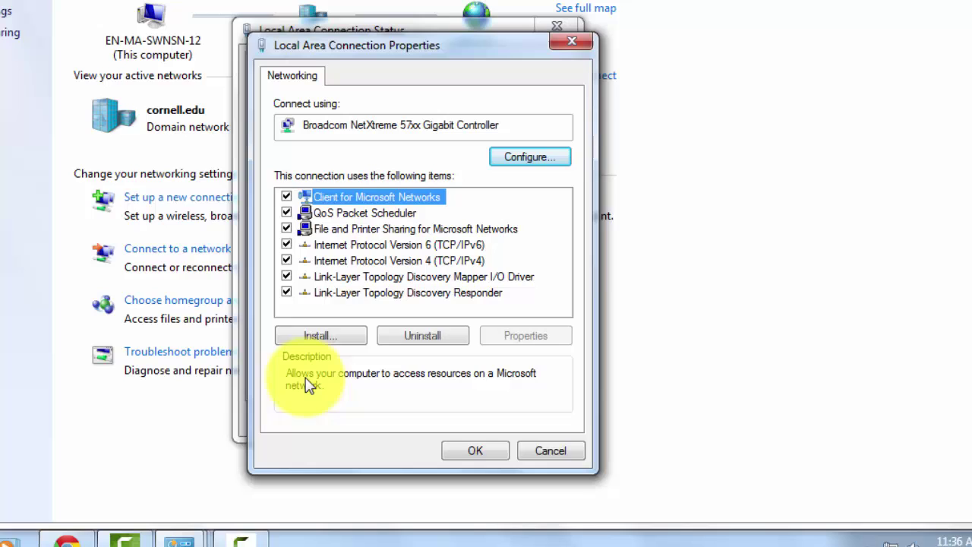
click(395, 260)
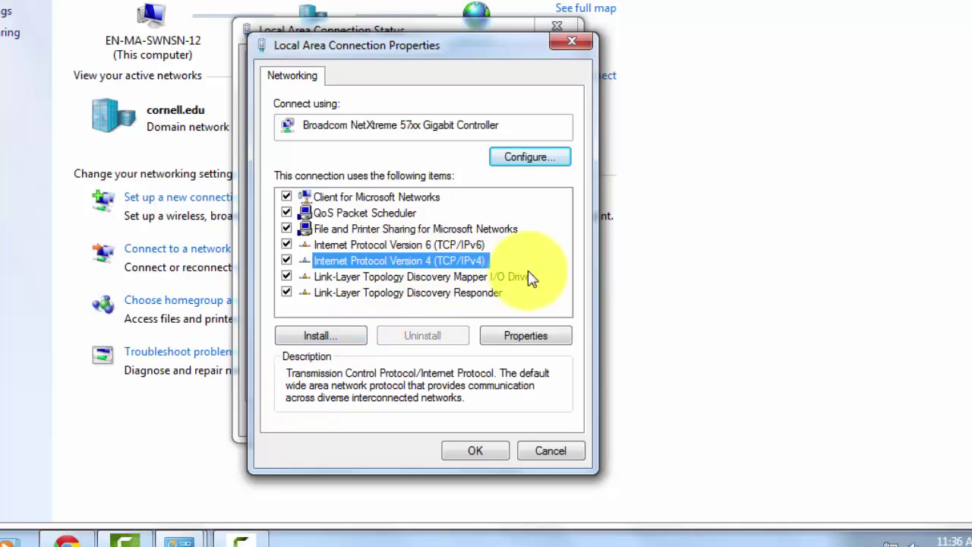
click(525, 336)
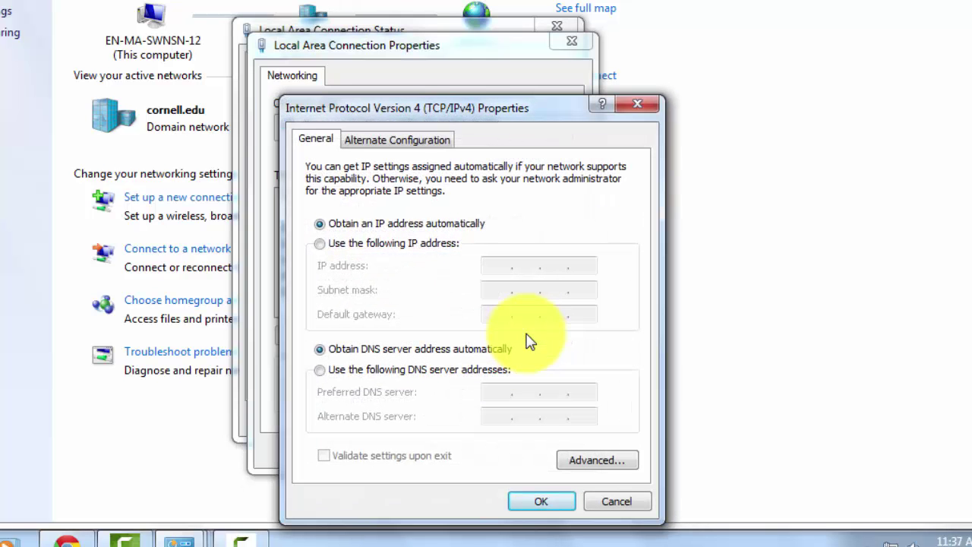
Step: In the advanced TCP/IP DNS settings, append the DNS suffix mae.cornell.edu
click(588, 462)
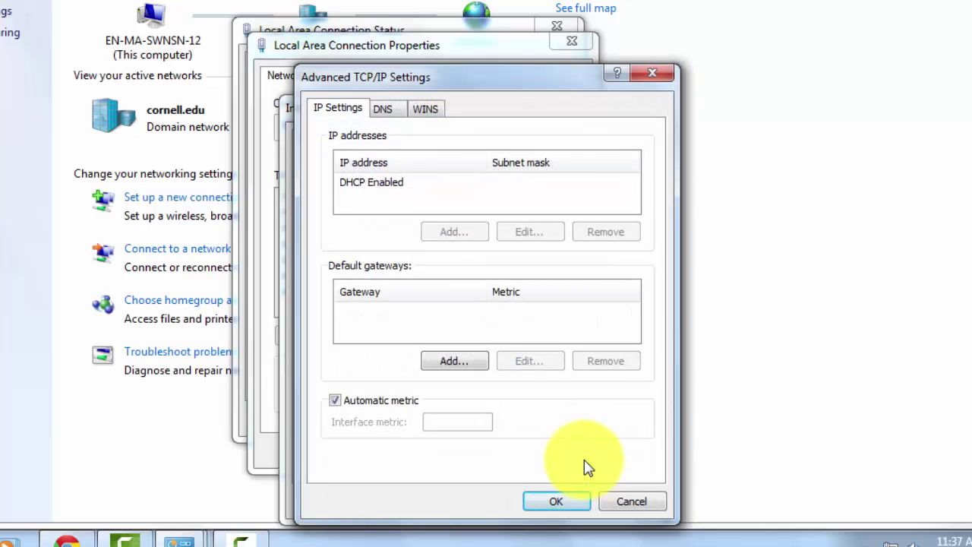
click(384, 121)
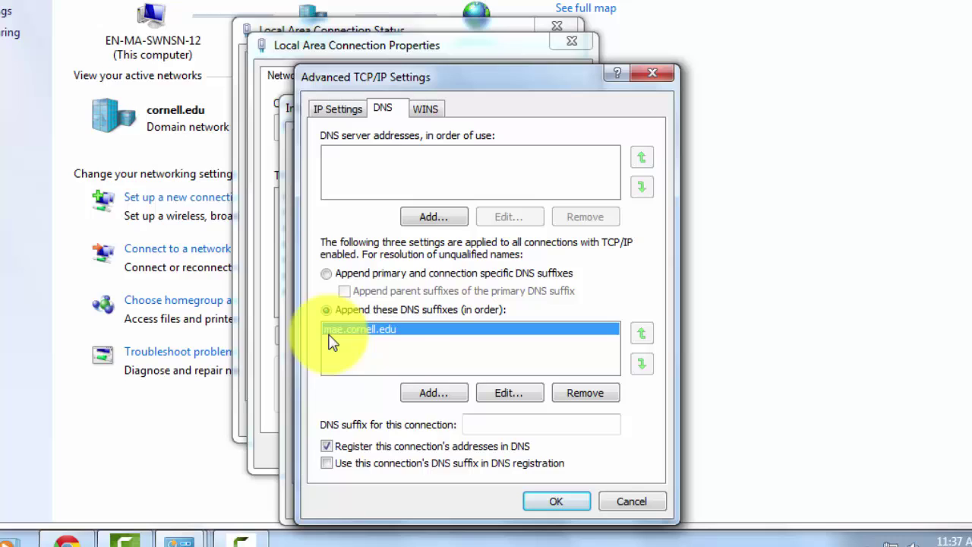
click(429, 393)
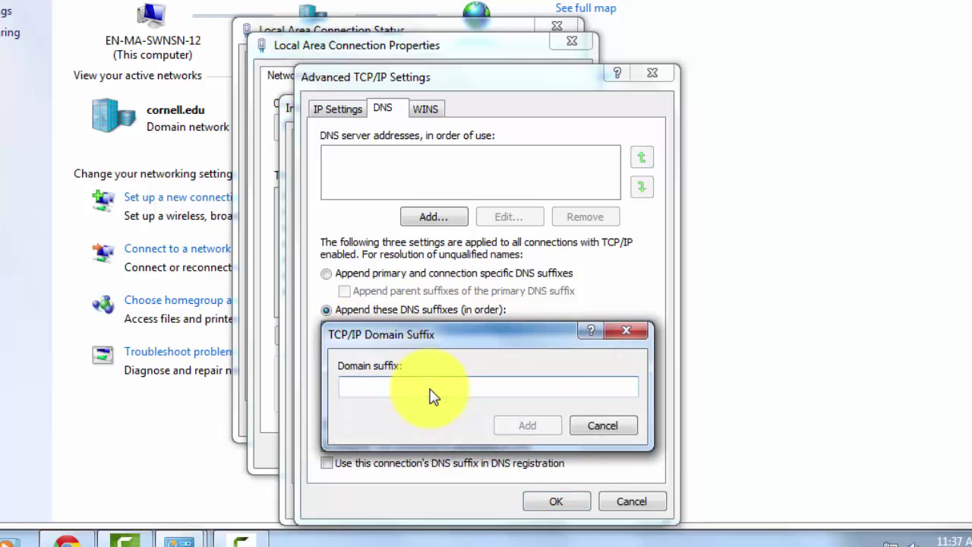
text(mae.cornell.edu)
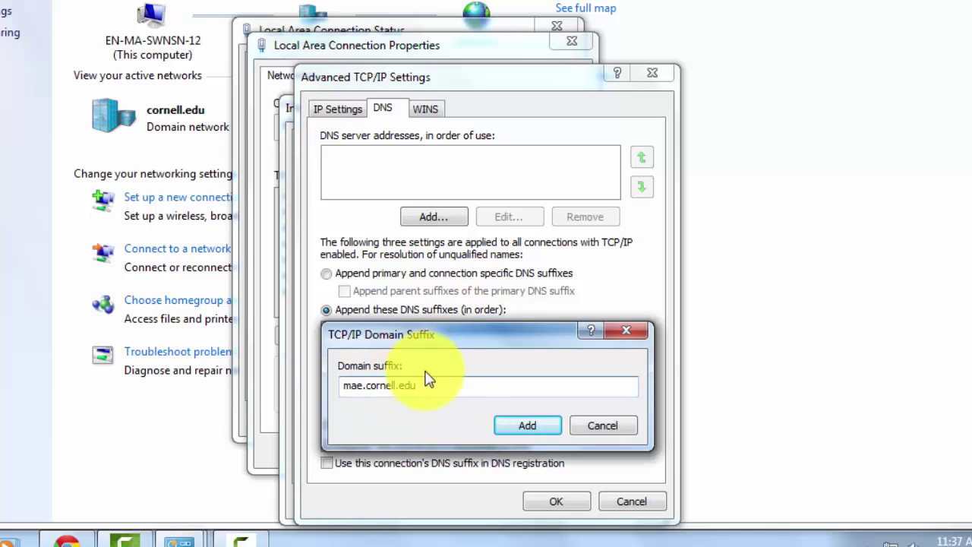
click(524, 428)
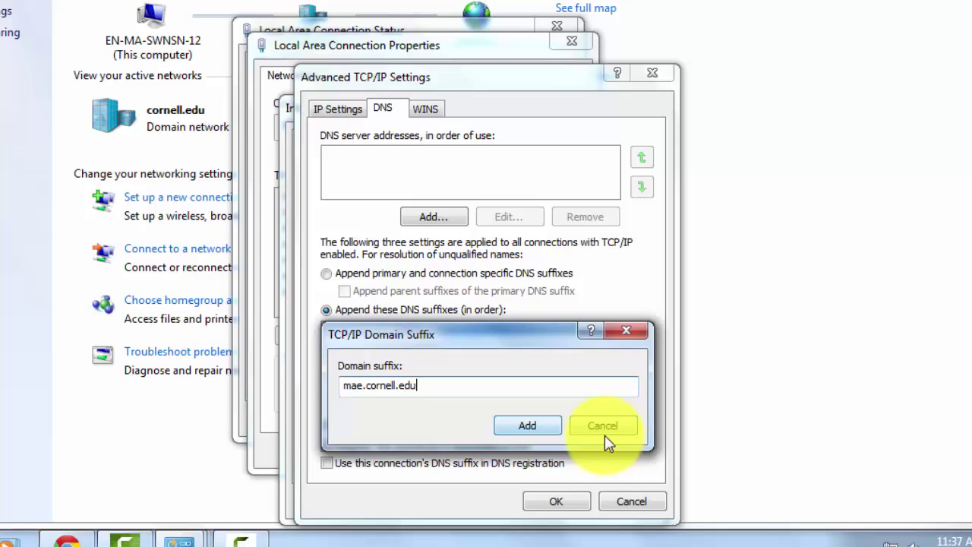
key(Return)
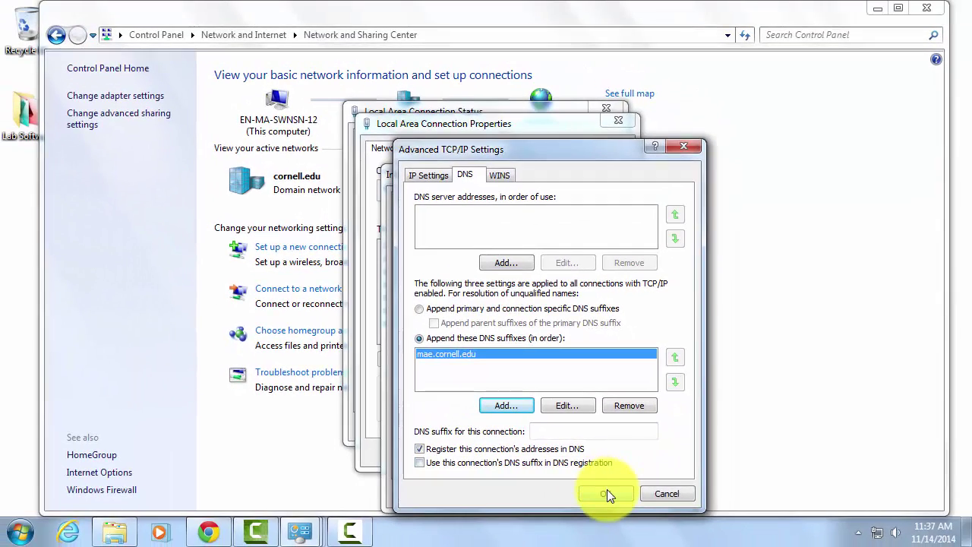
Step: Accept the TCP/IP settings and close the connection properties and status windows
click(606, 491)
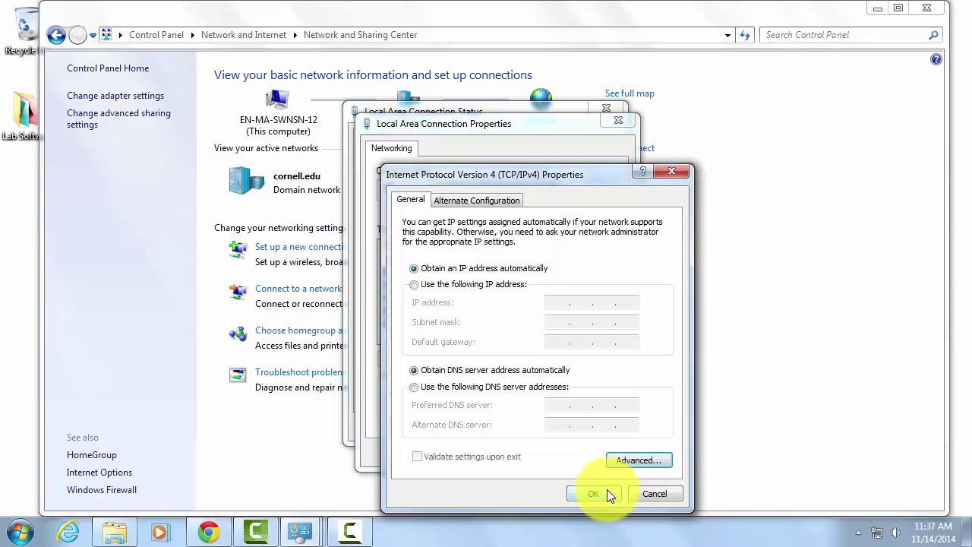
click(607, 494)
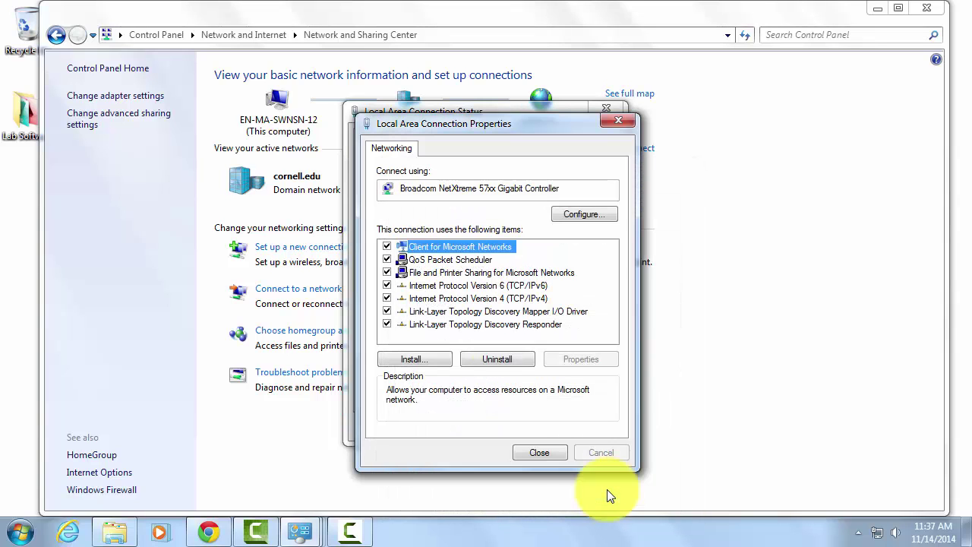
click(541, 452)
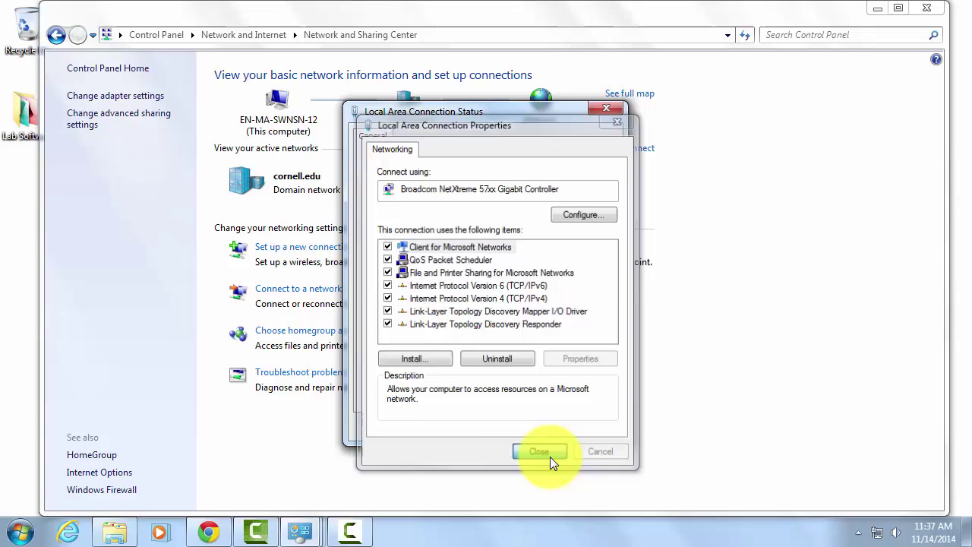
click(592, 429)
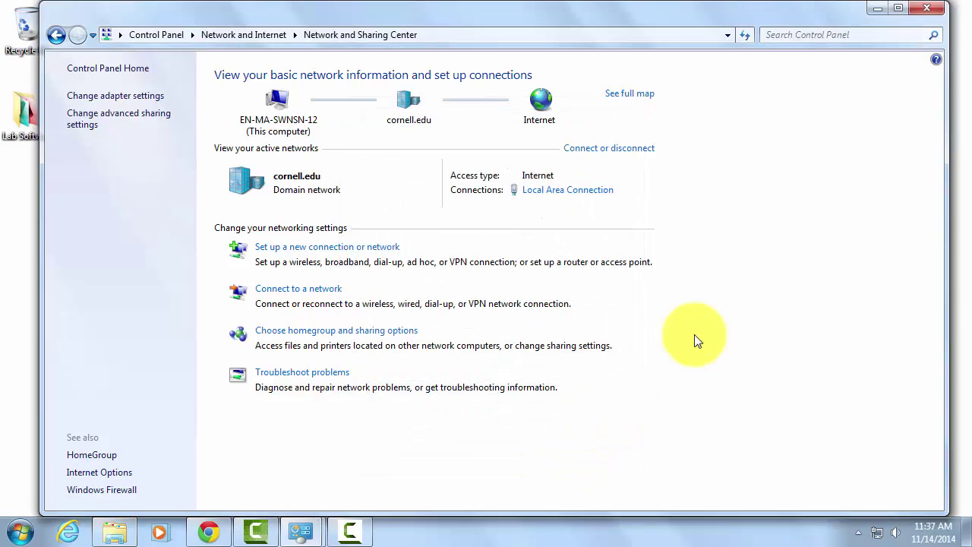
Step: Close Network and Sharing Center and start Map Network Drive from Computer
click(942, 5)
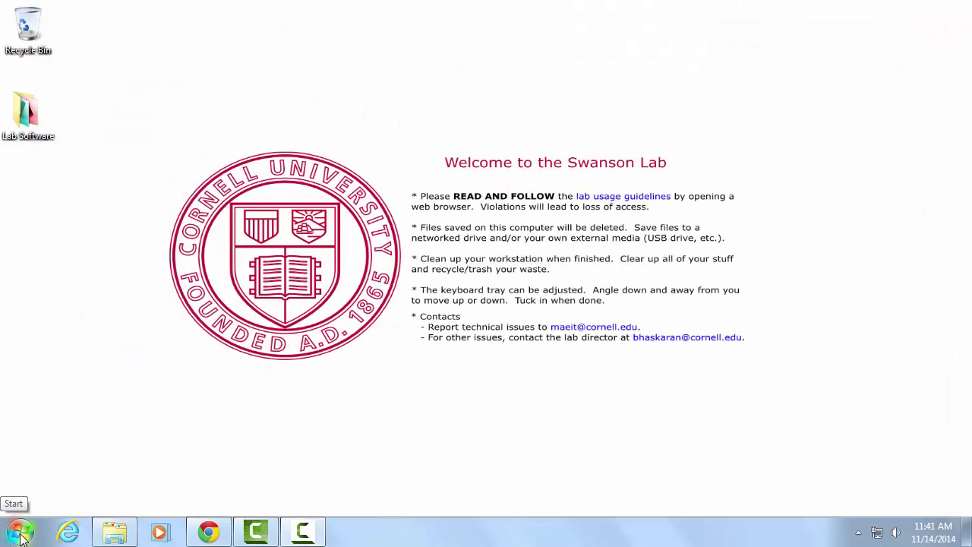
click(20, 533)
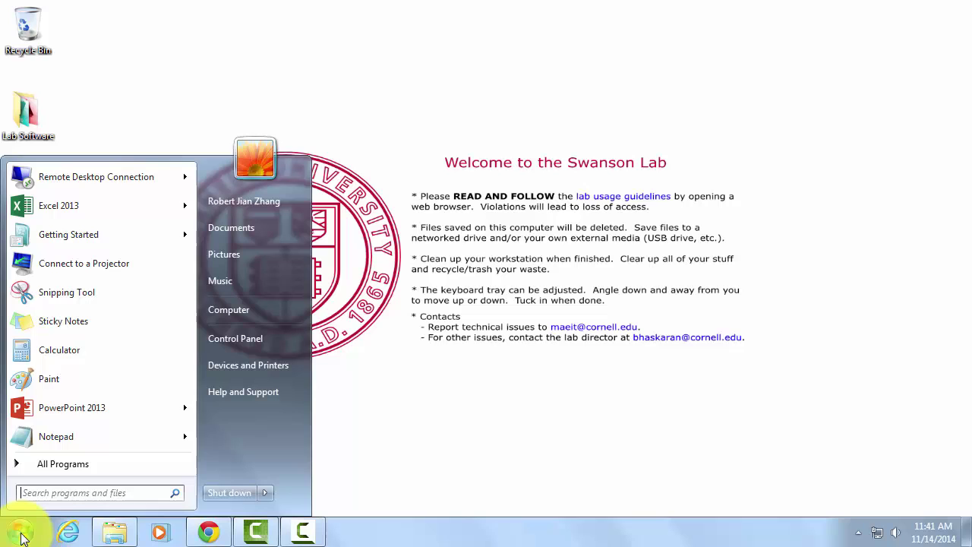
click(227, 317)
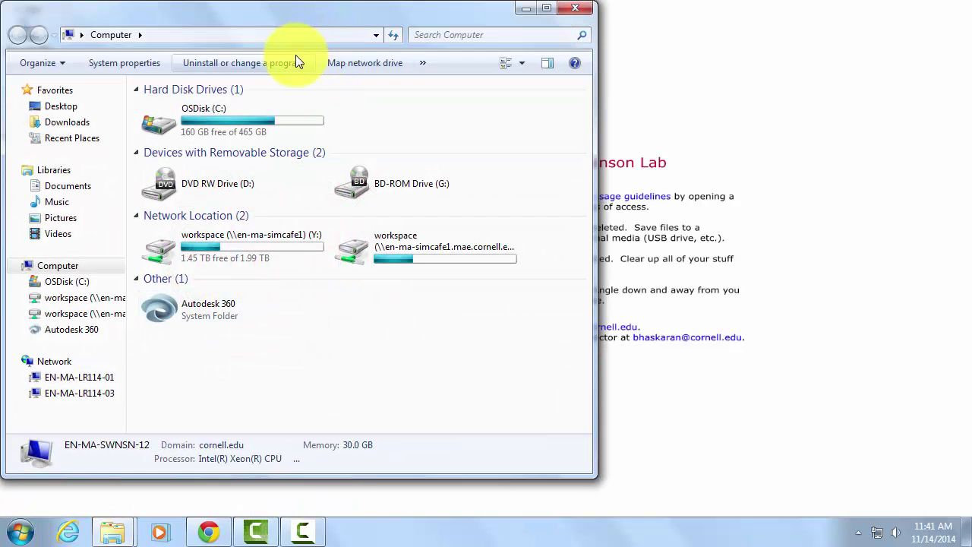
click(322, 55)
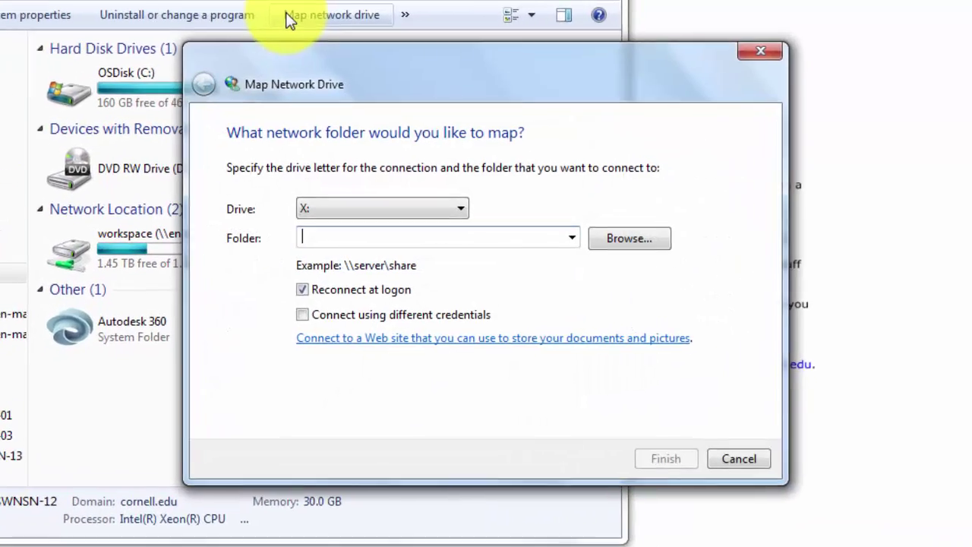
Step: Keep drive letter X: and enter the folder \\en-ma-simcafe1\workspace
click(300, 211)
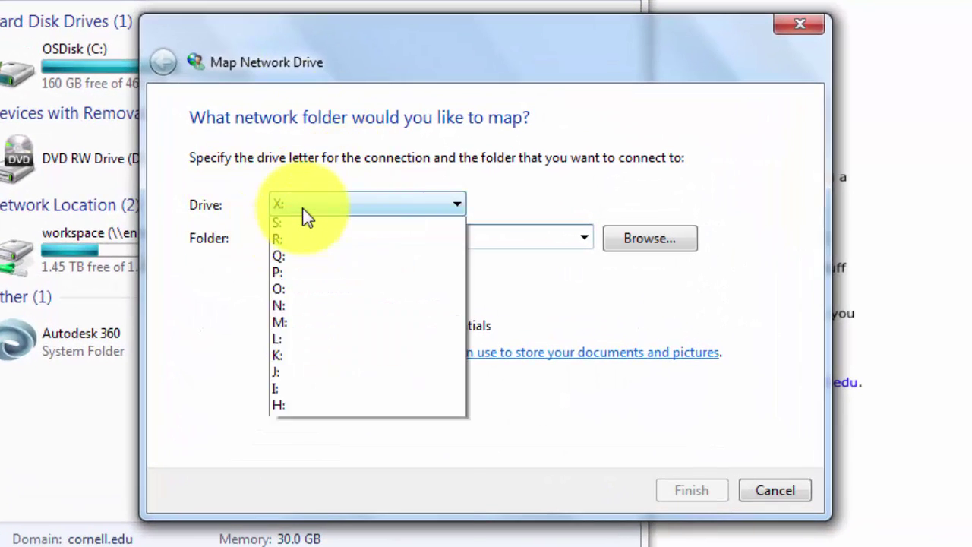
click(319, 199)
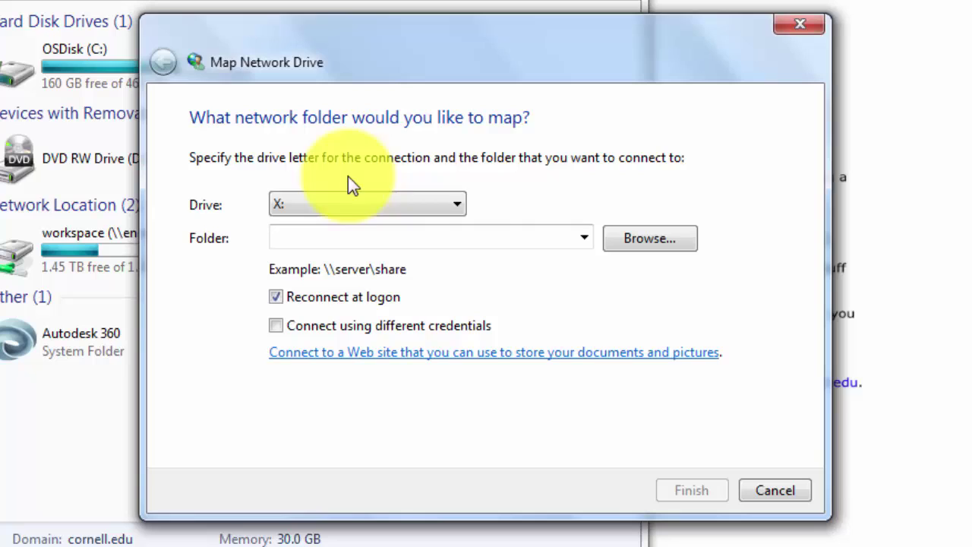
click(517, 239)
text(\\)
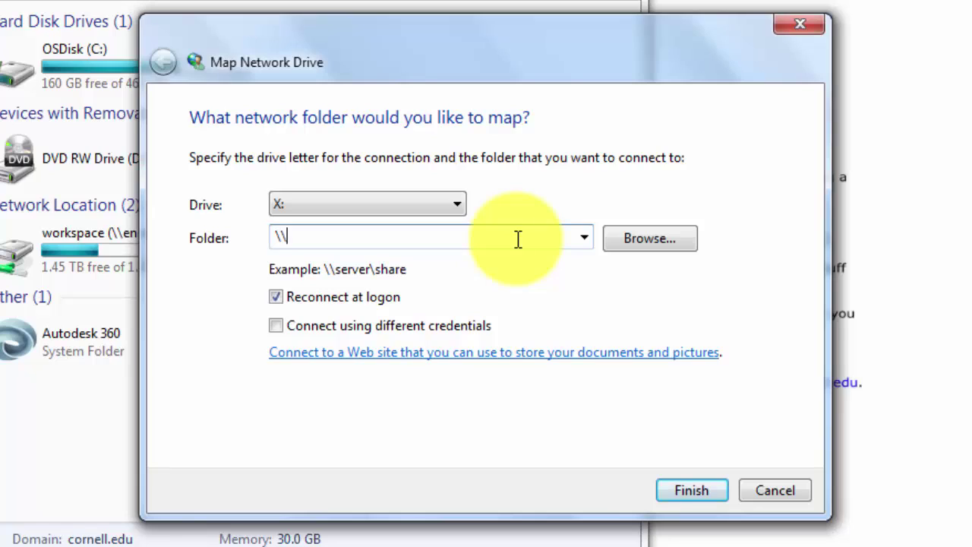
text(en-ma-simcafe1)
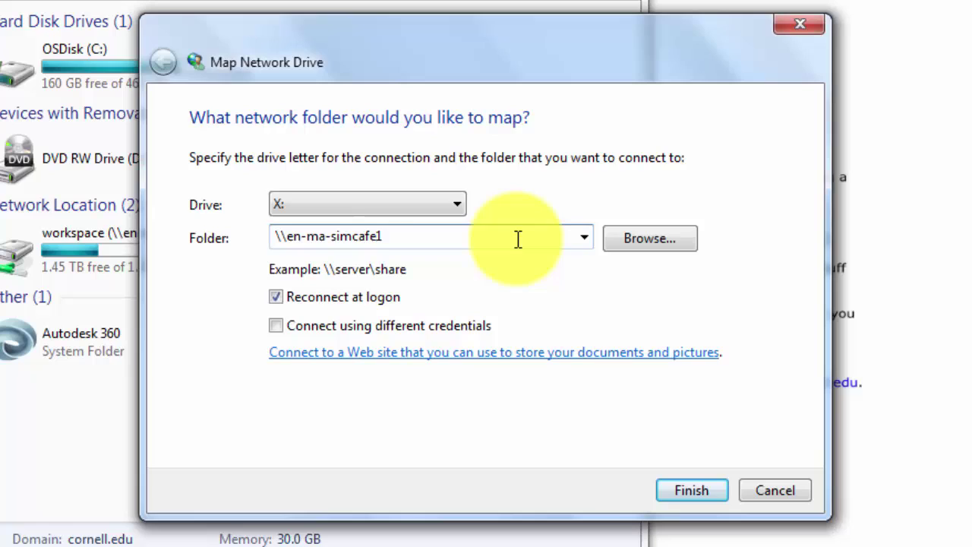
text(\workspace)
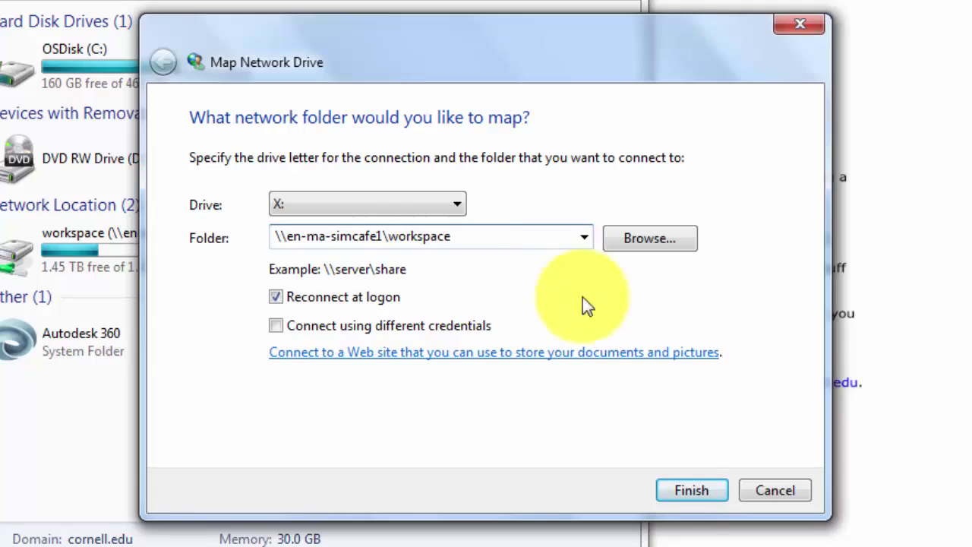
Step: Finish mapping X: to \\en-ma-simcafe1\workspace, close the extra window, and open workspace (X:)
click(688, 492)
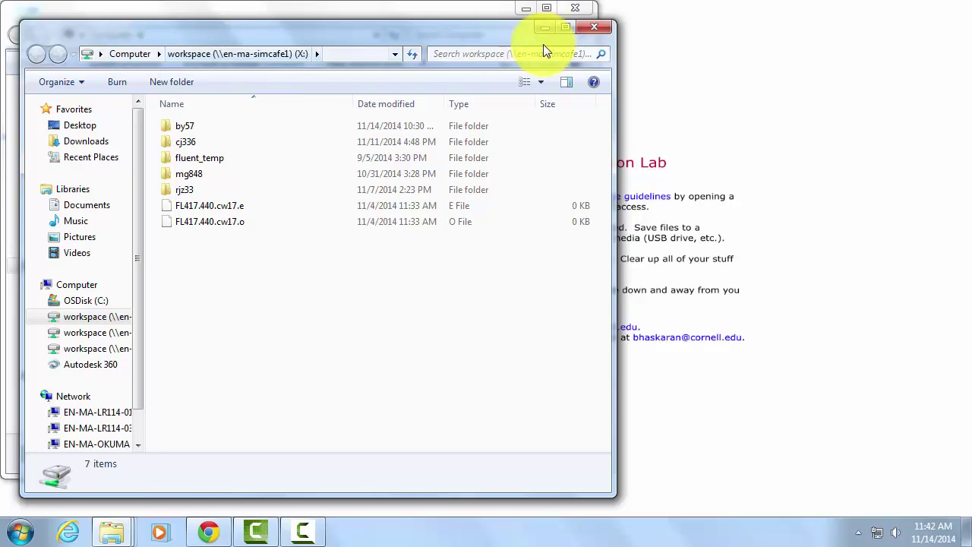
click(602, 32)
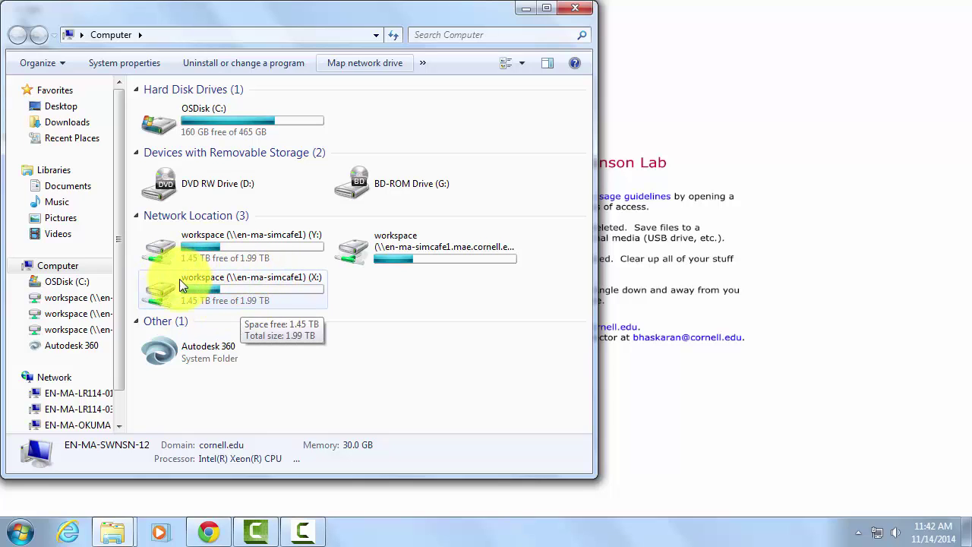
double_click(244, 289)
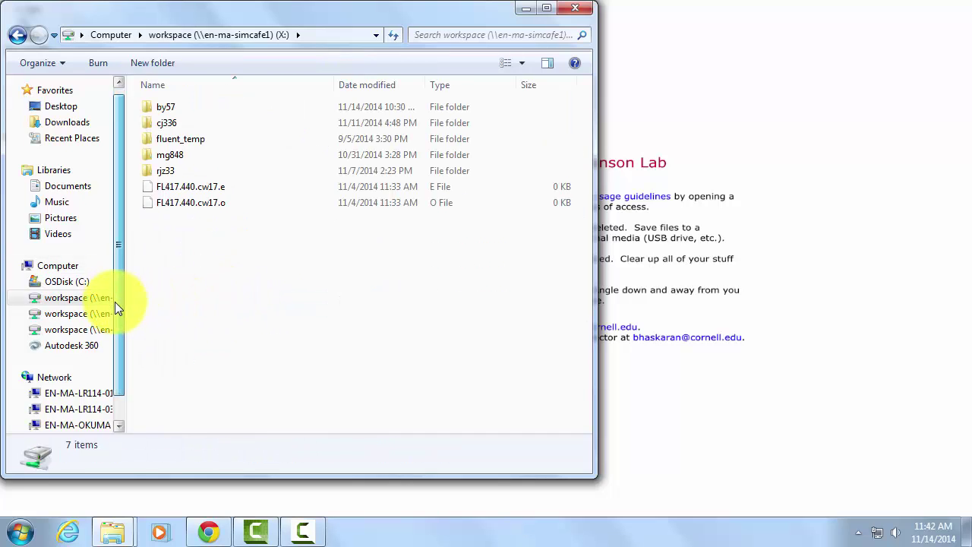
Step: Close the X: window, launch Fluent 15.0 by searching 'fluent', and reposition its launcher
click(587, 9)
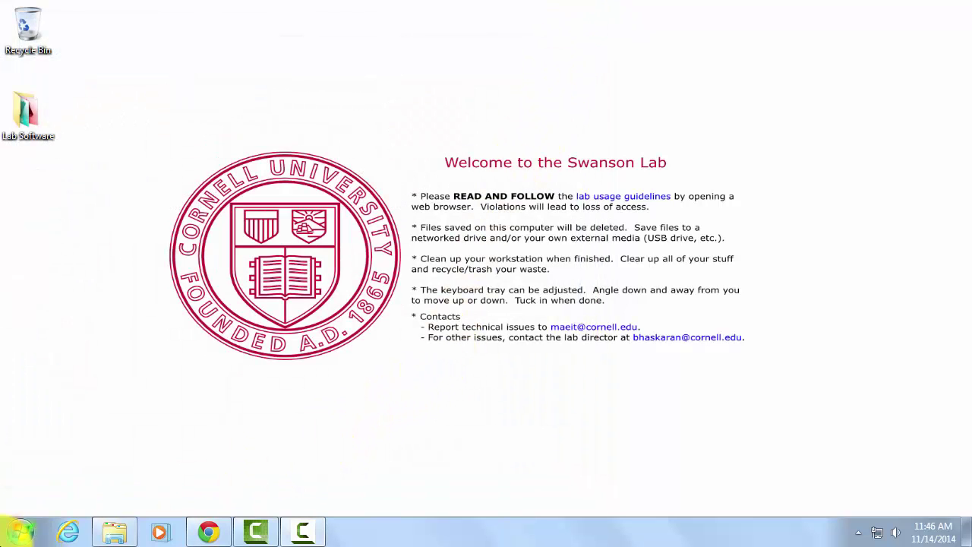
click(19, 532)
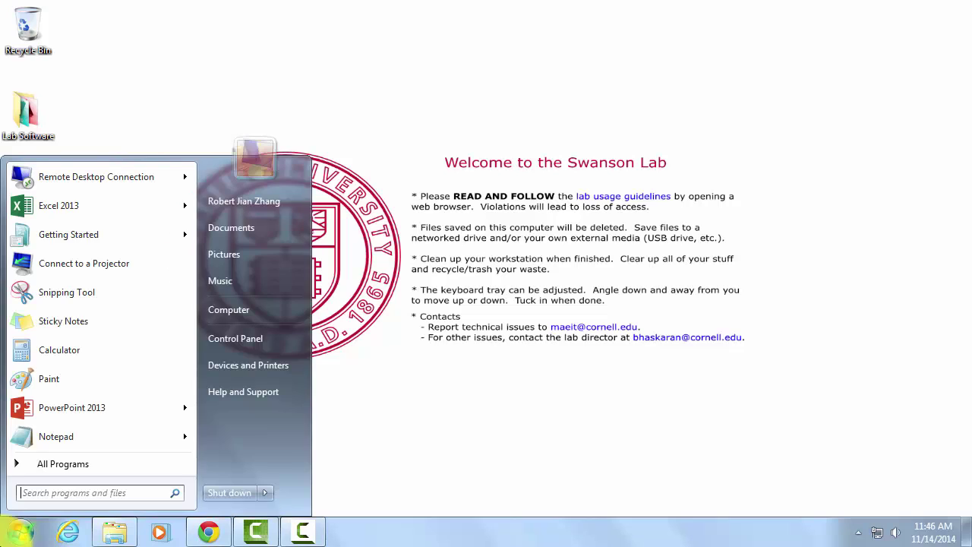
text(fluent)
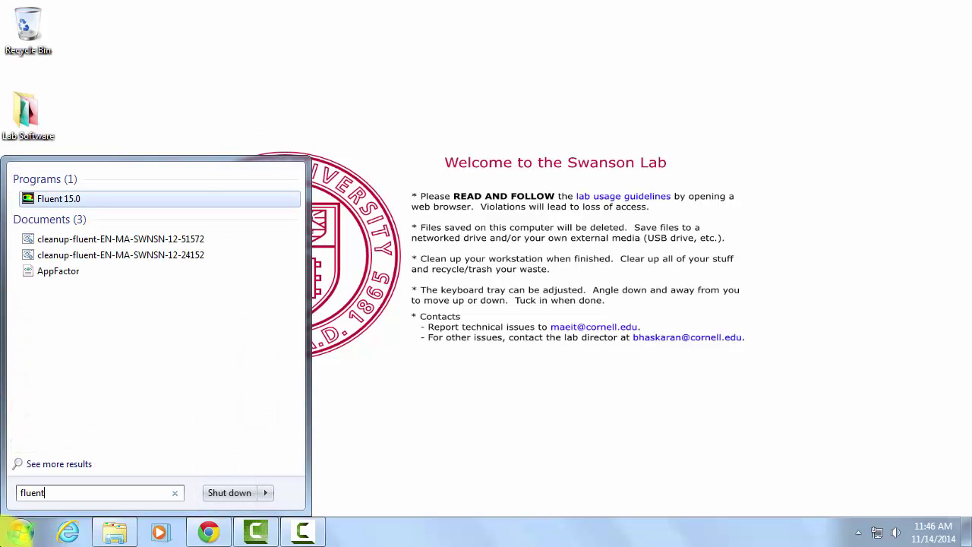
key(Return)
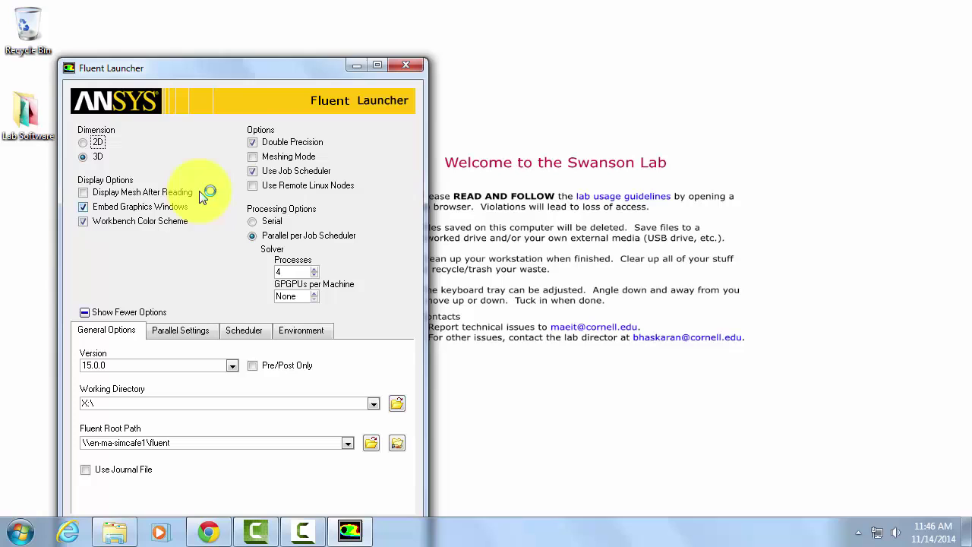
drag(250, 76, 543, 18)
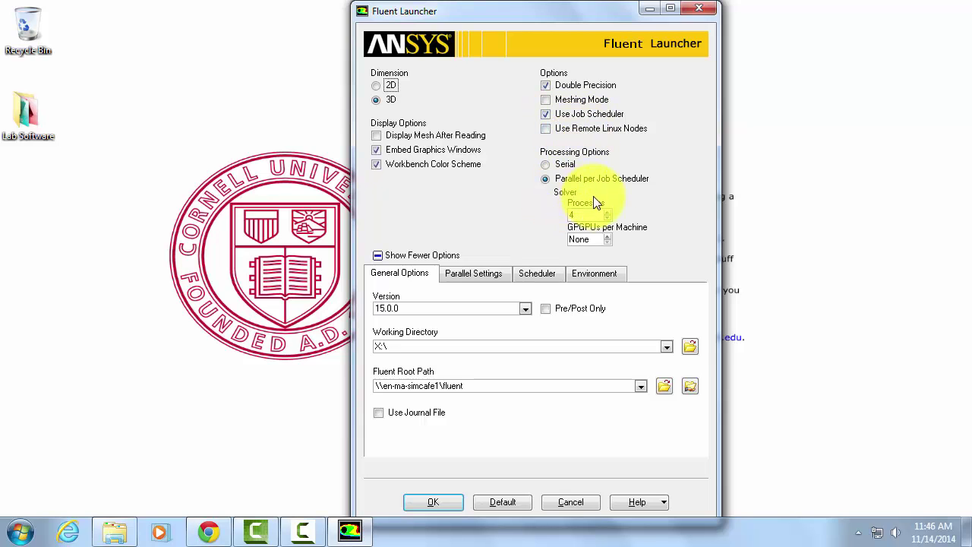
Step: Keep 4 processes and clear the working directory path to re-enter X:\
click(607, 213)
click(607, 213)
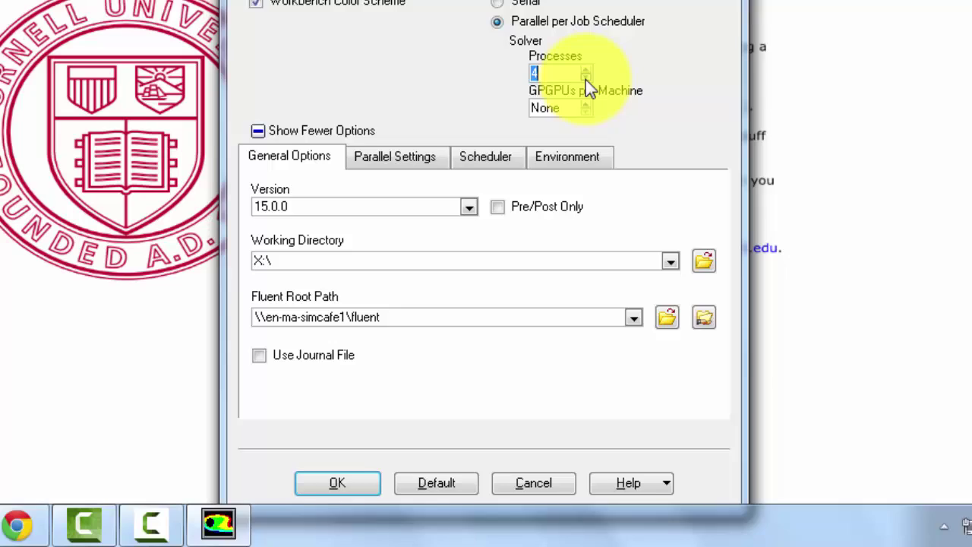
click(268, 246)
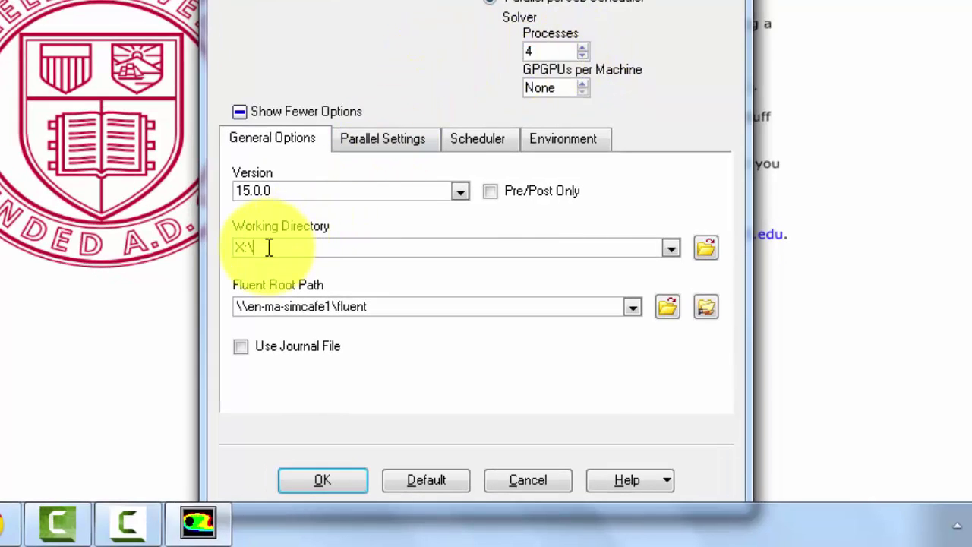
drag(268, 246, 174, 254)
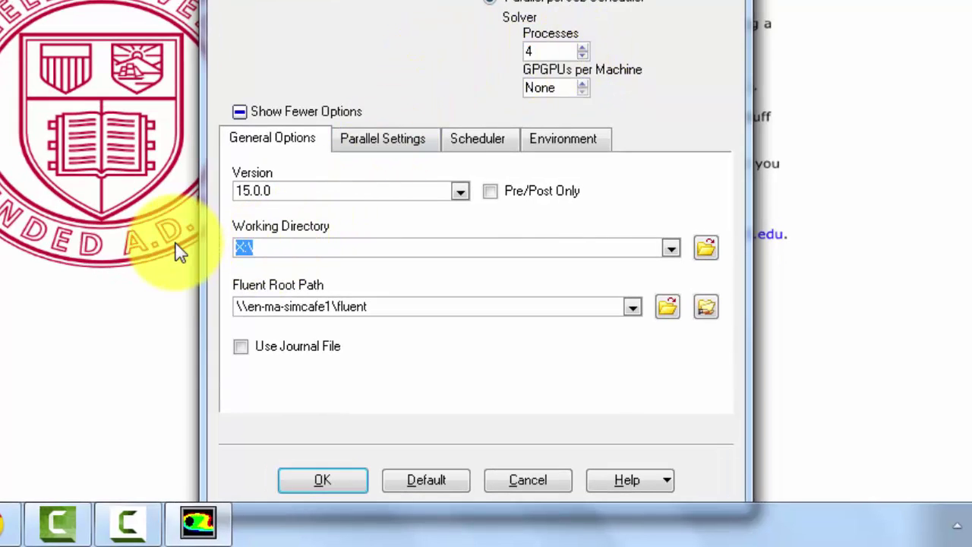
key(BackSpace)
Step: Replace the Fluent root path with \\en-ma-simcafe1\fluent
drag(380, 306, 139, 300)
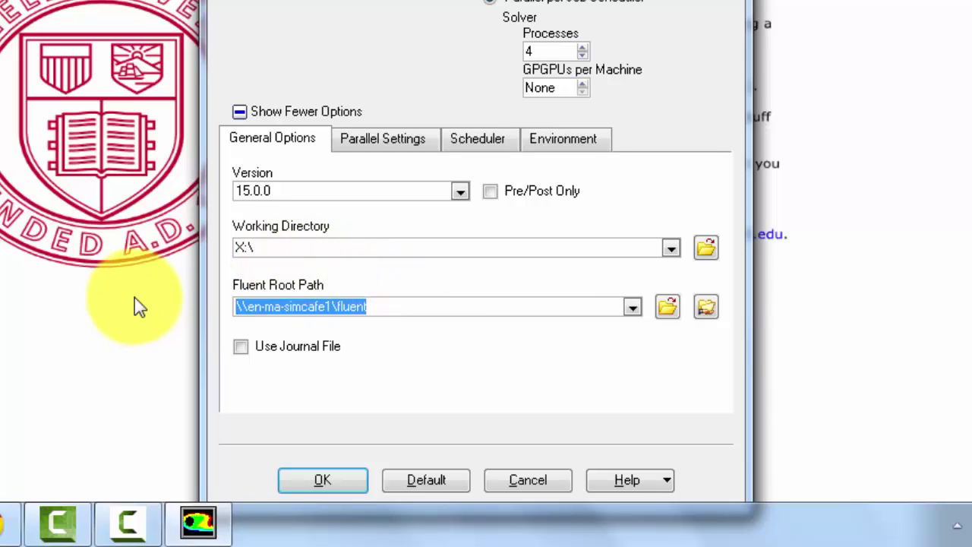
key(BackSpace)
text(\\en)
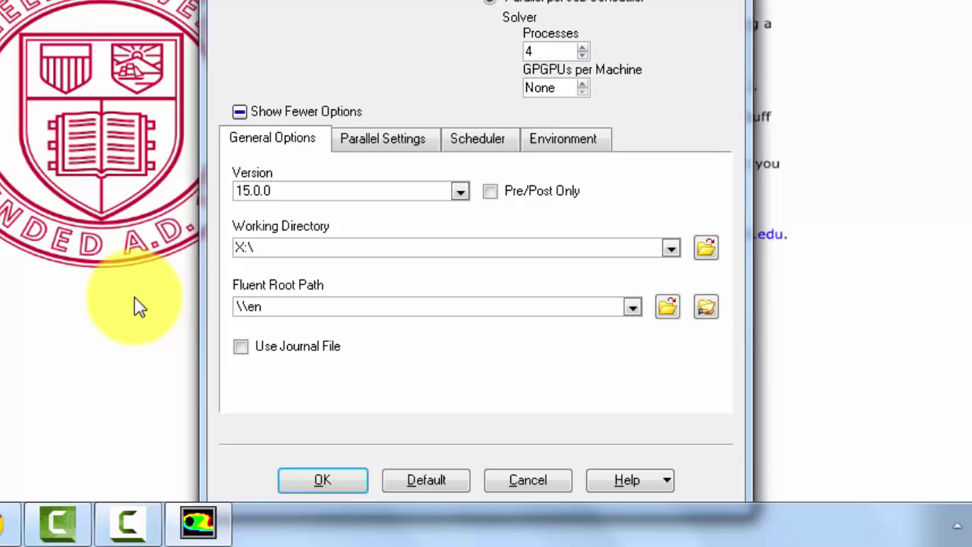
text(-ma-simcafe1\fluent)
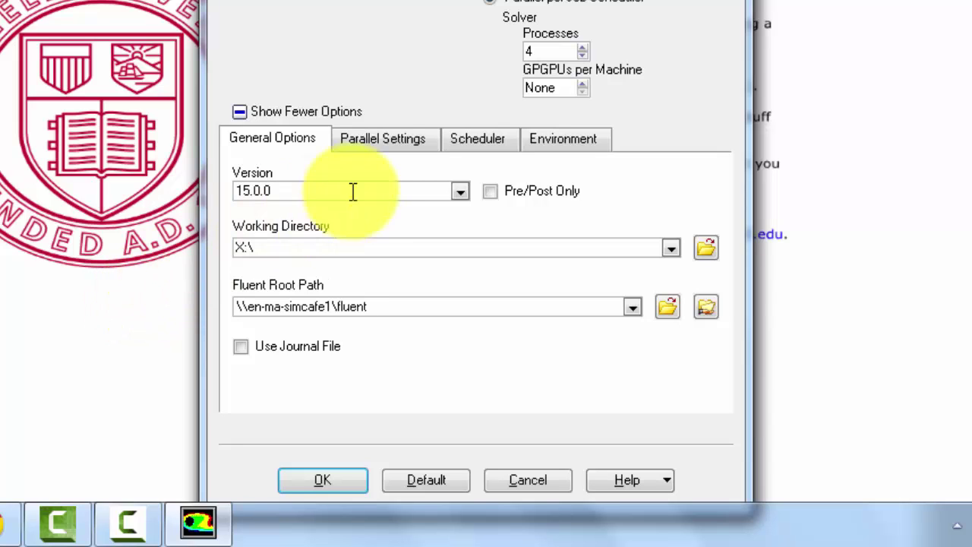
Step: Review Parallel, Scheduler and Environment tabs, keep head node en-ma-simcafe1.mae.cornell.edu, and accept
click(410, 148)
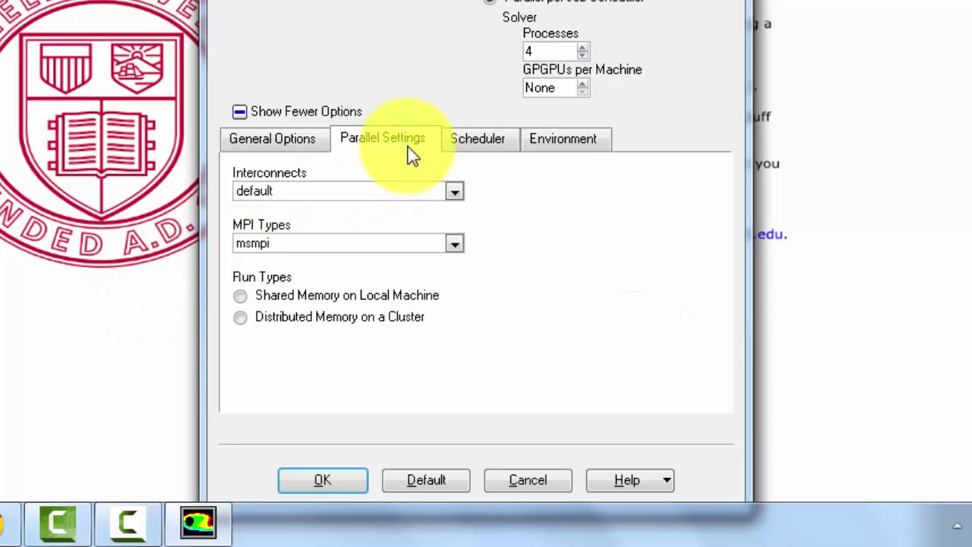
click(476, 146)
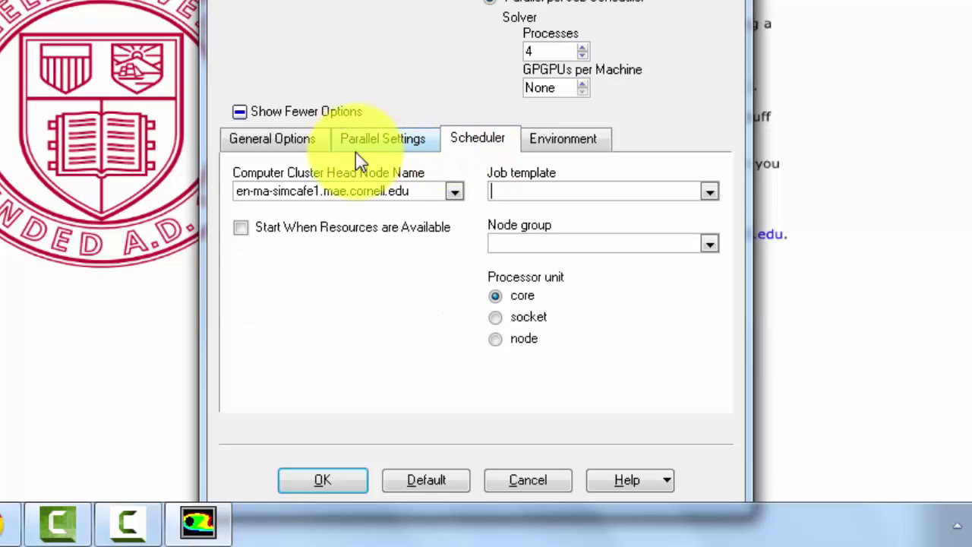
click(454, 194)
click(453, 196)
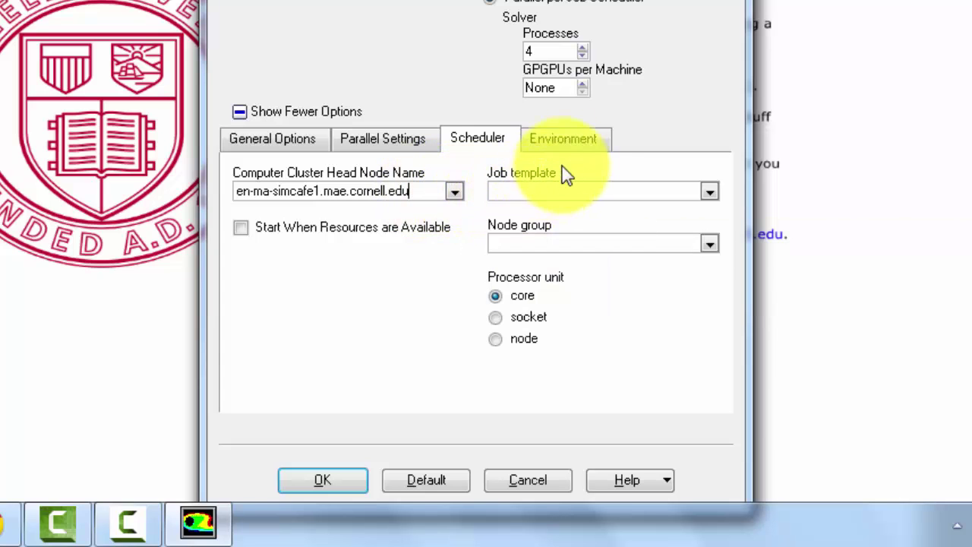
click(581, 142)
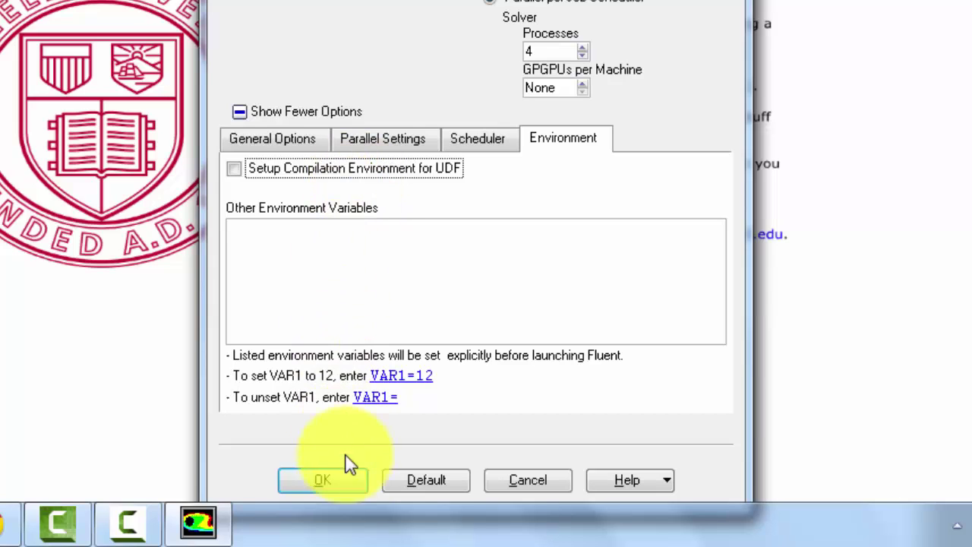
click(347, 486)
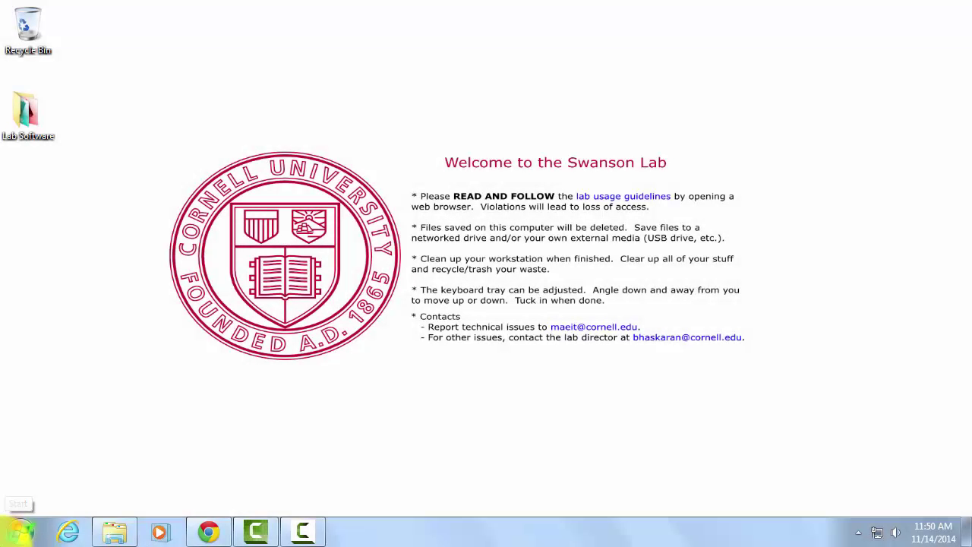
Step: Search 'hpc' from the Start menu and launch HPC Job Manager
click(22, 538)
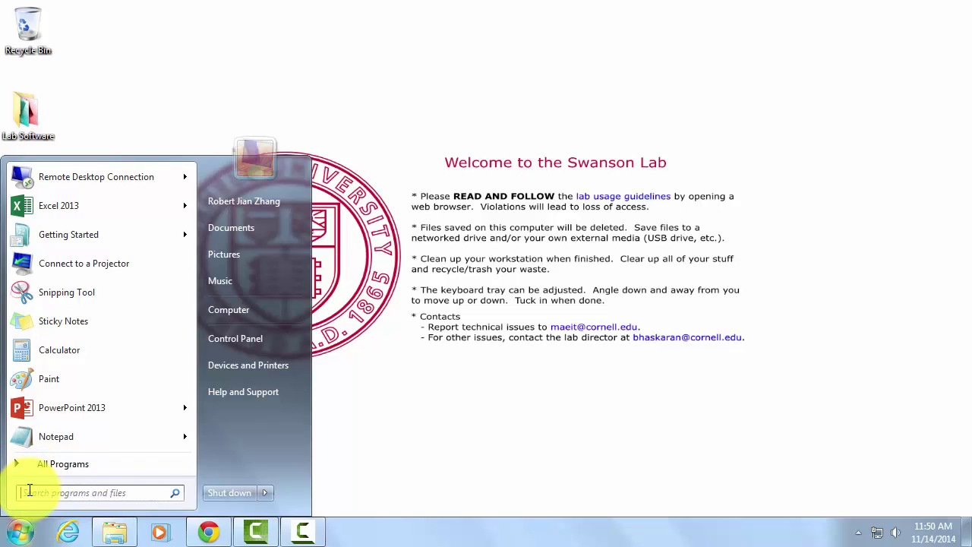
text(hp)
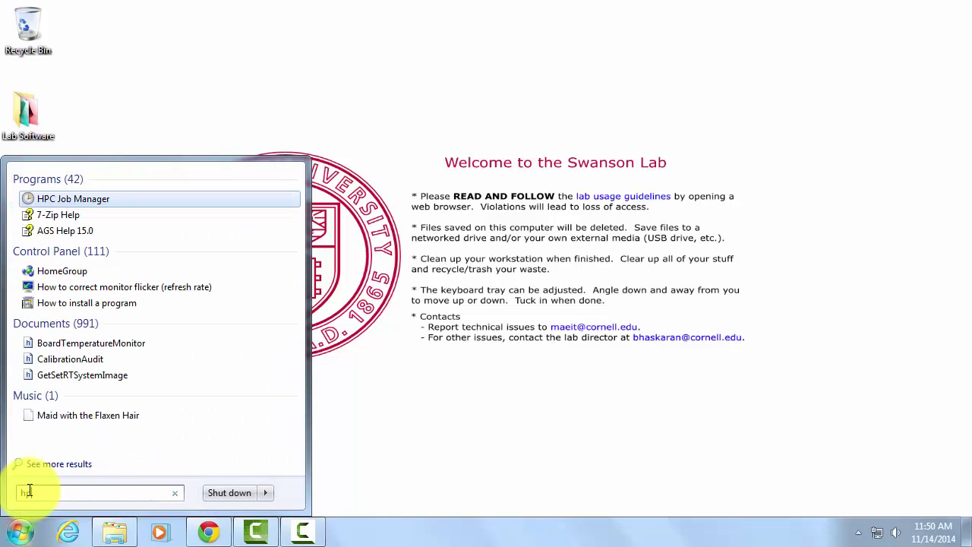
text(c)
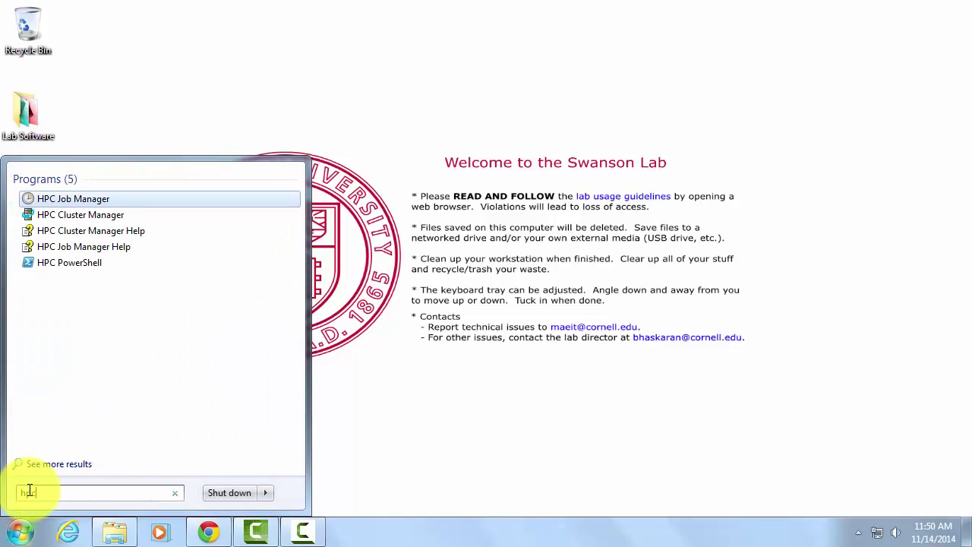
click(72, 199)
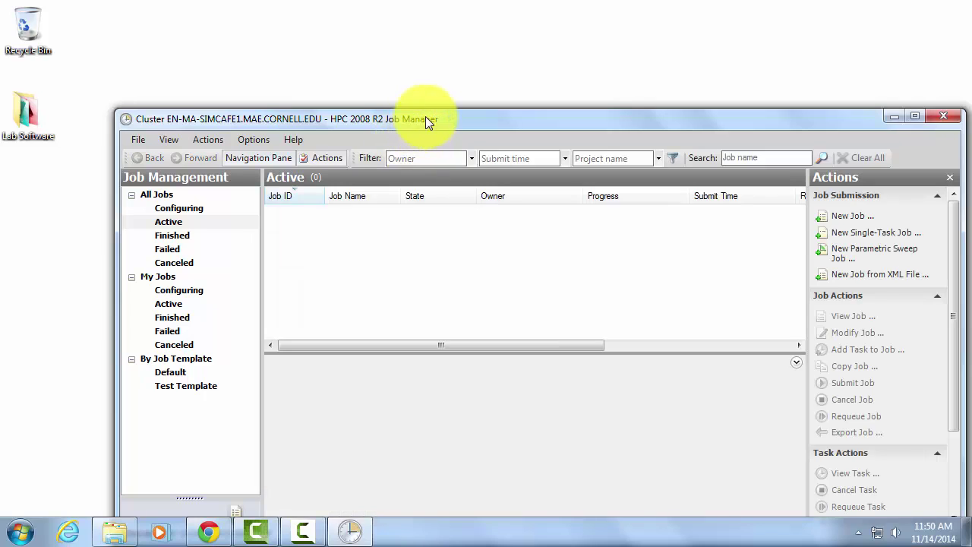
Step: Move the Job Manager window into view and show All Jobs > Active (13 jobs)
drag(426, 116, 403, 45)
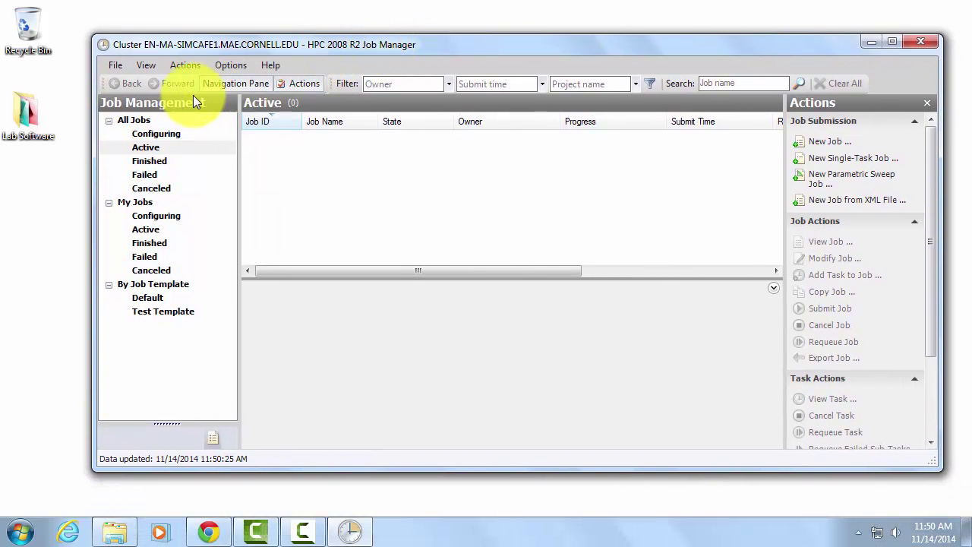
click(144, 147)
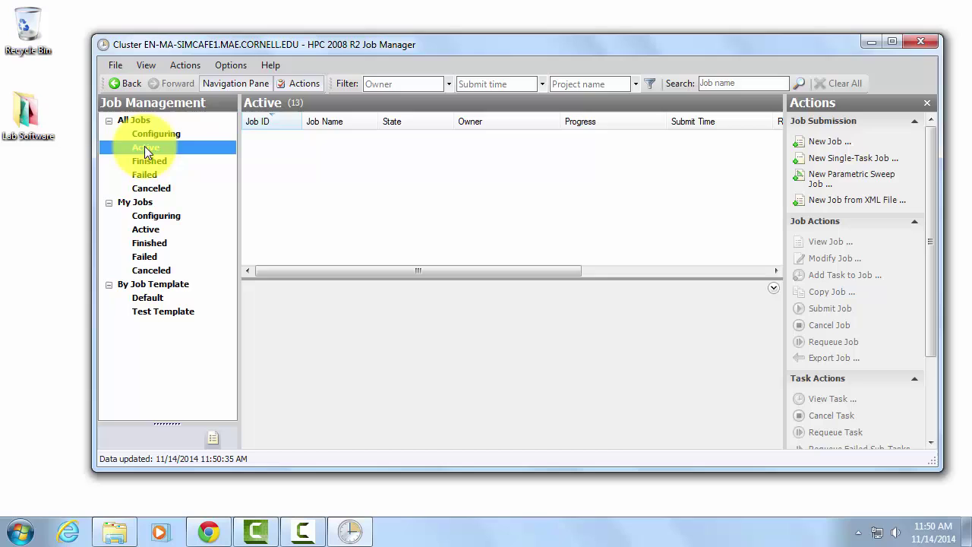